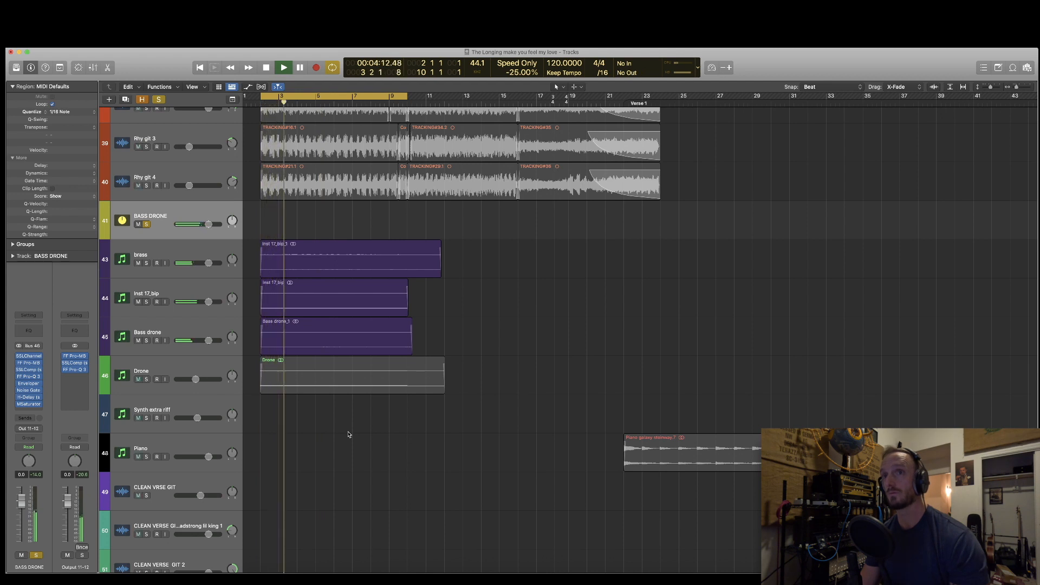
Stop playback, open the Noise Gate on the BASS DRONE channel and move its window clear of the drone regions
key(space)
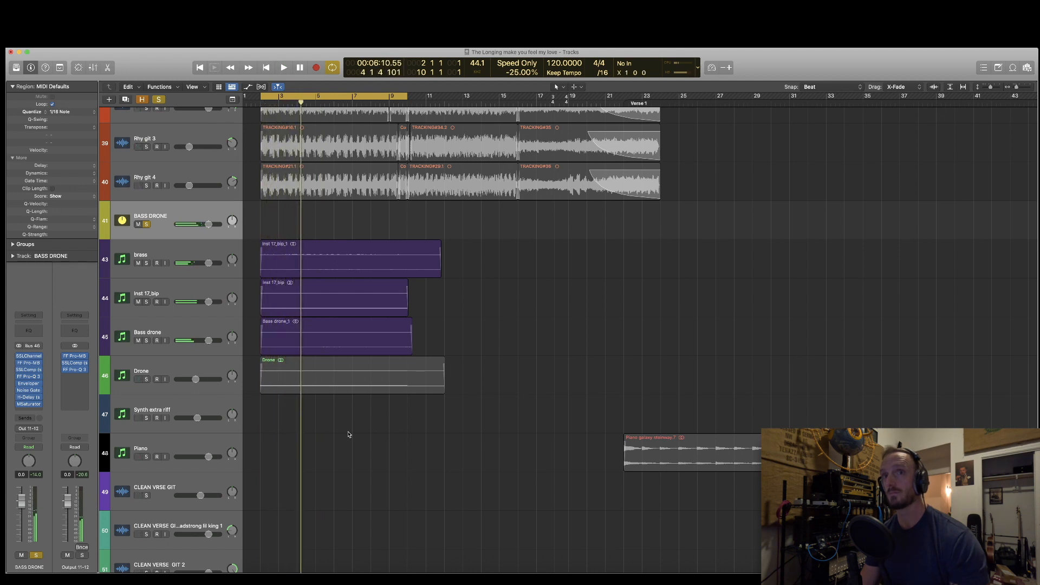
mouse_move(29, 390)
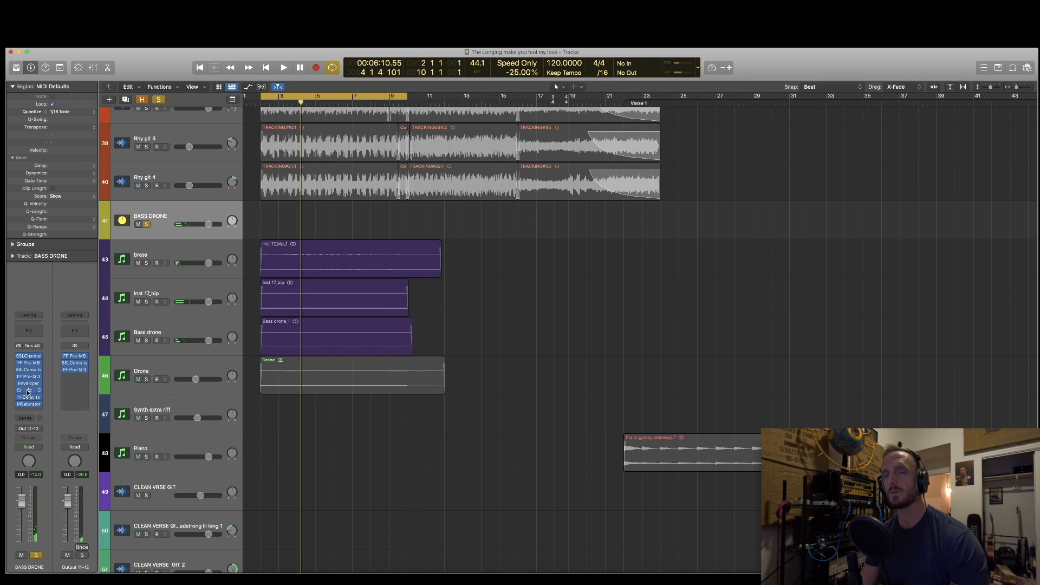
click(29, 392)
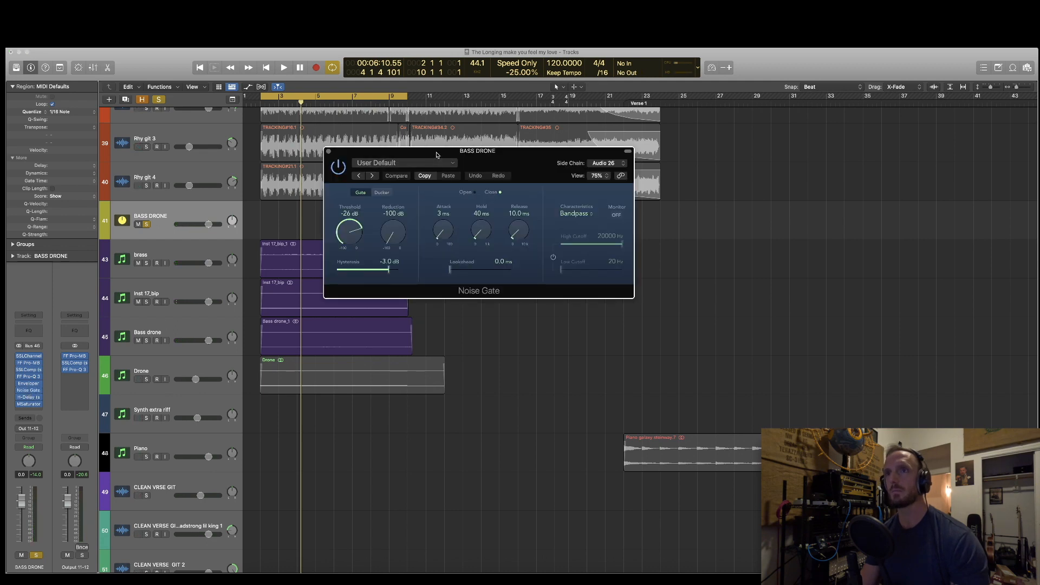
drag(439, 154, 608, 129)
Solo the Riff hits_1 track and play it briefly on its own
scroll(493, 326, down, 5)
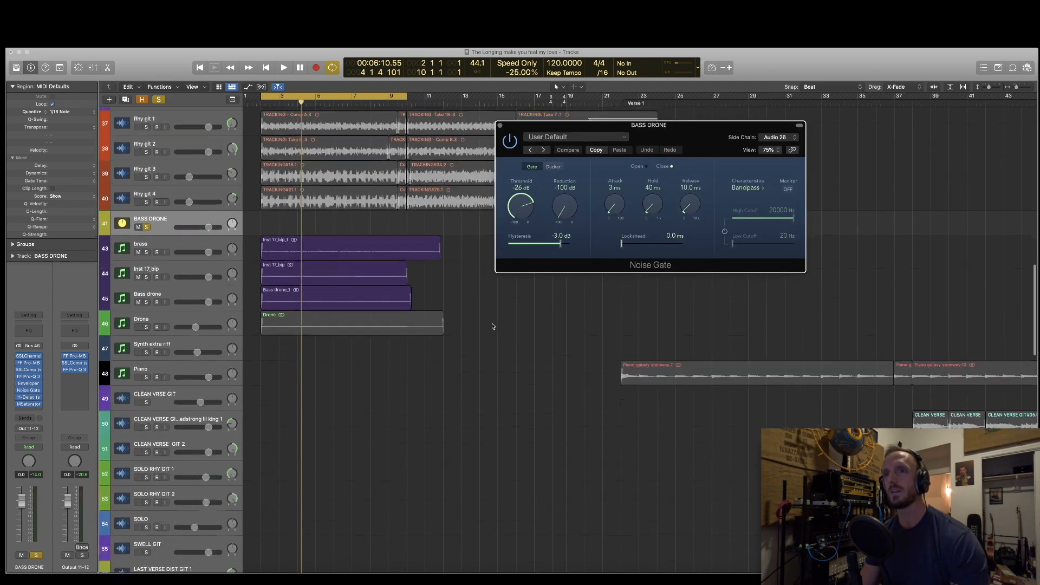
scroll(493, 326, down, 6)
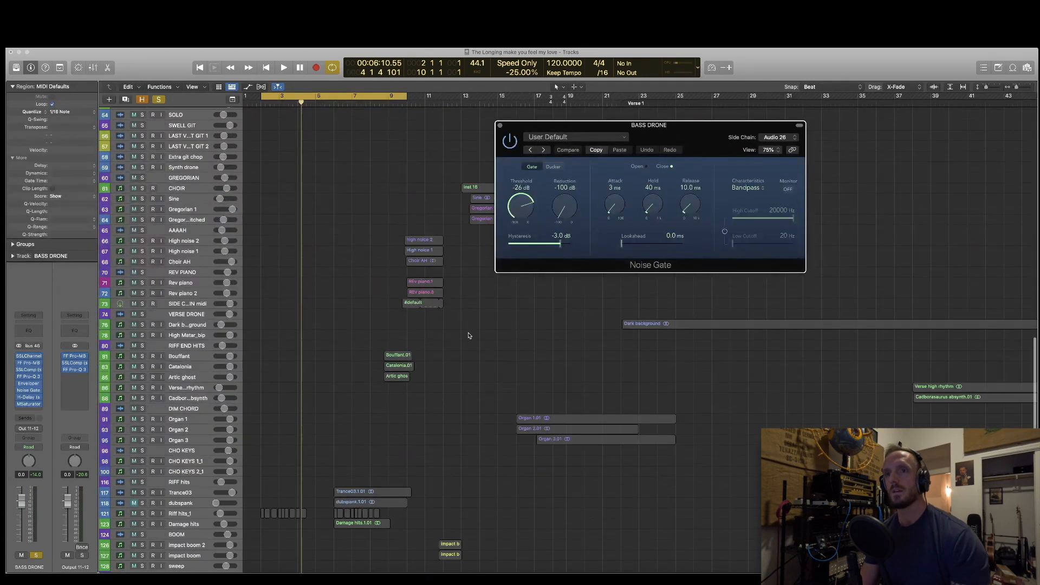
click(181, 514)
click(143, 515)
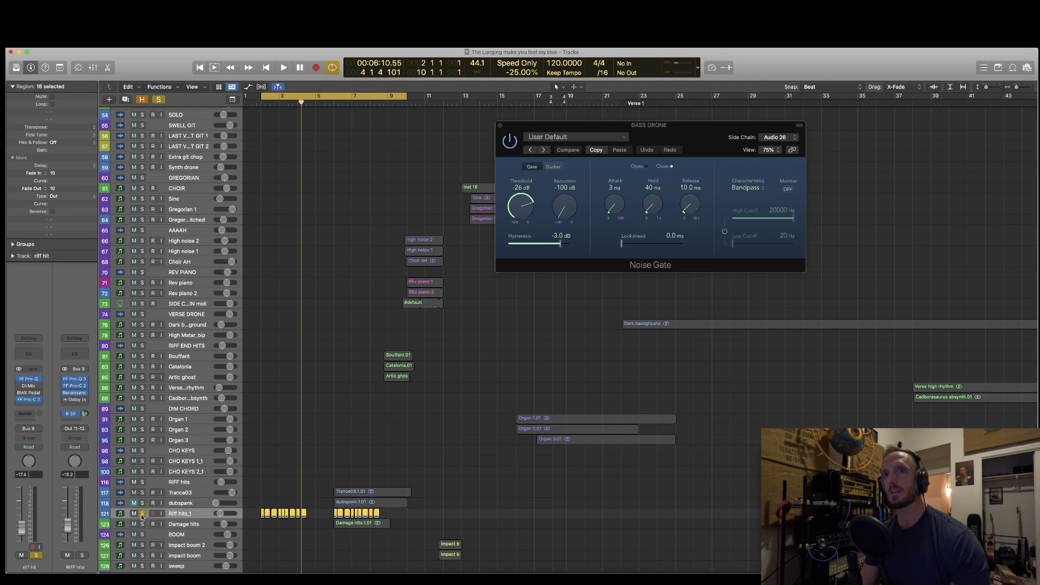
key(space)
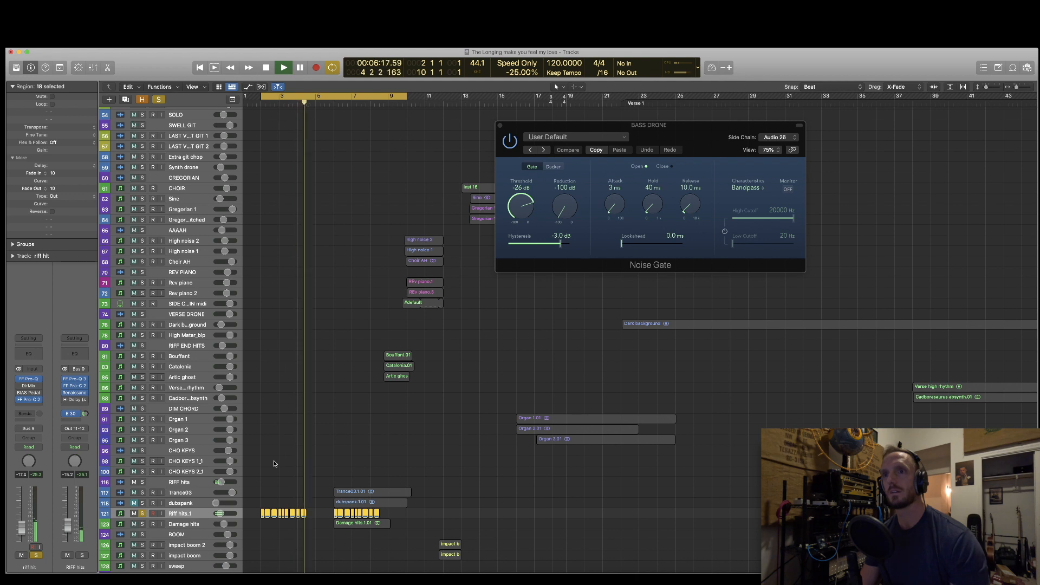
key(space)
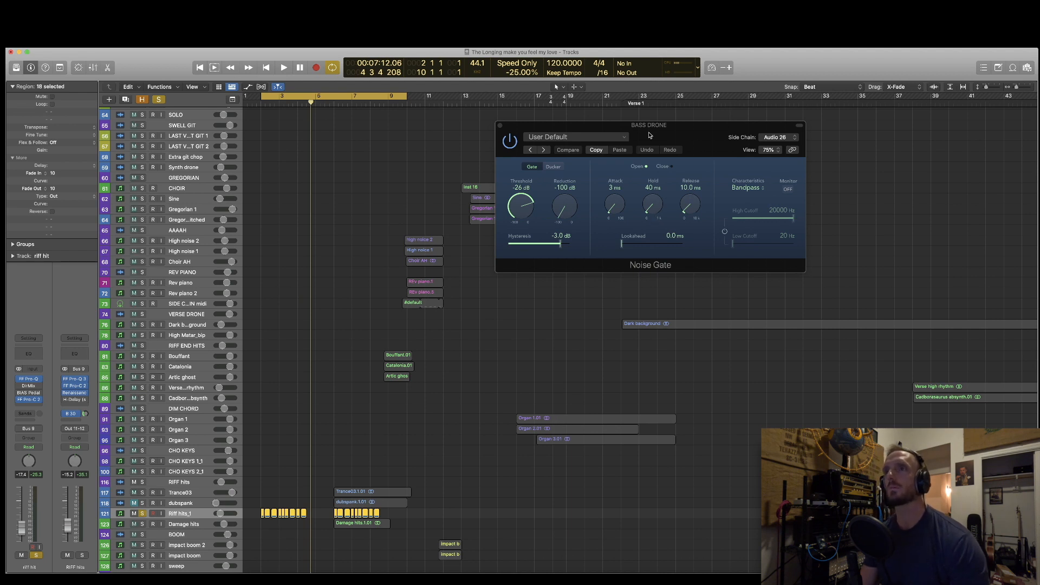
Reposition the Noise Gate window and check which source is assigned to its side chain
drag(649, 134, 526, 125)
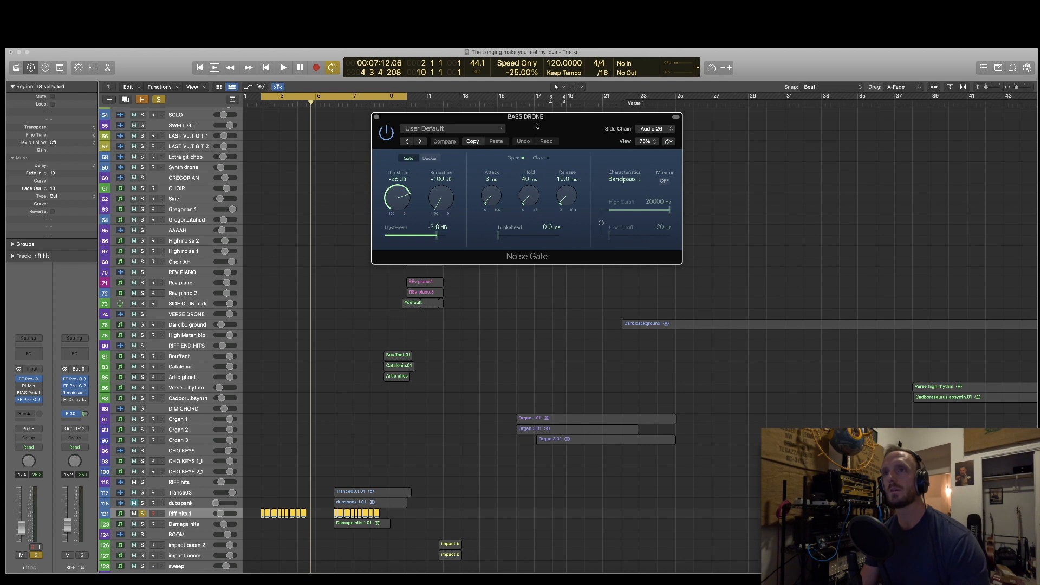
click(647, 129)
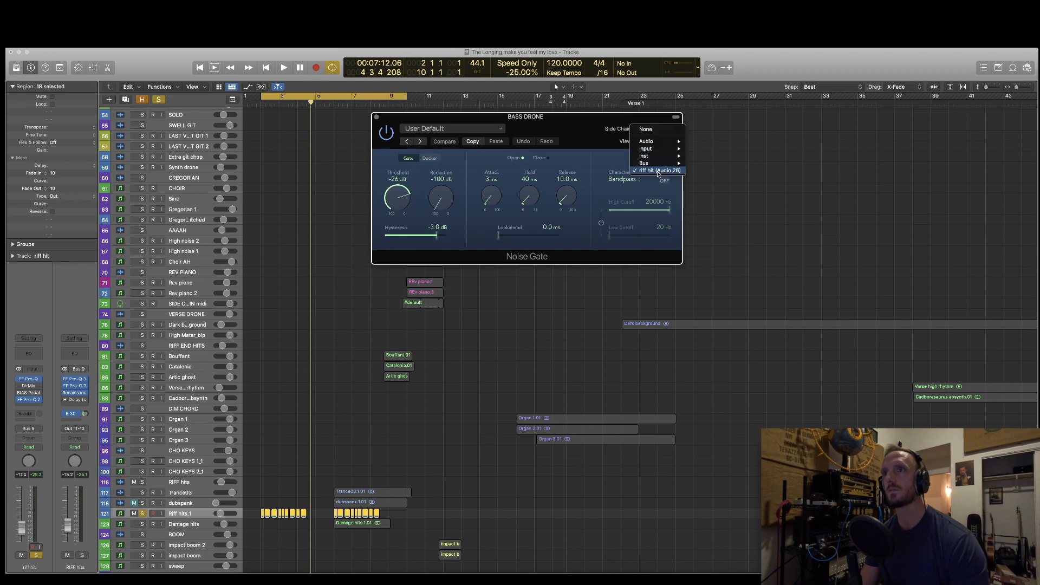
click(296, 486)
scroll(254, 521, left, 1)
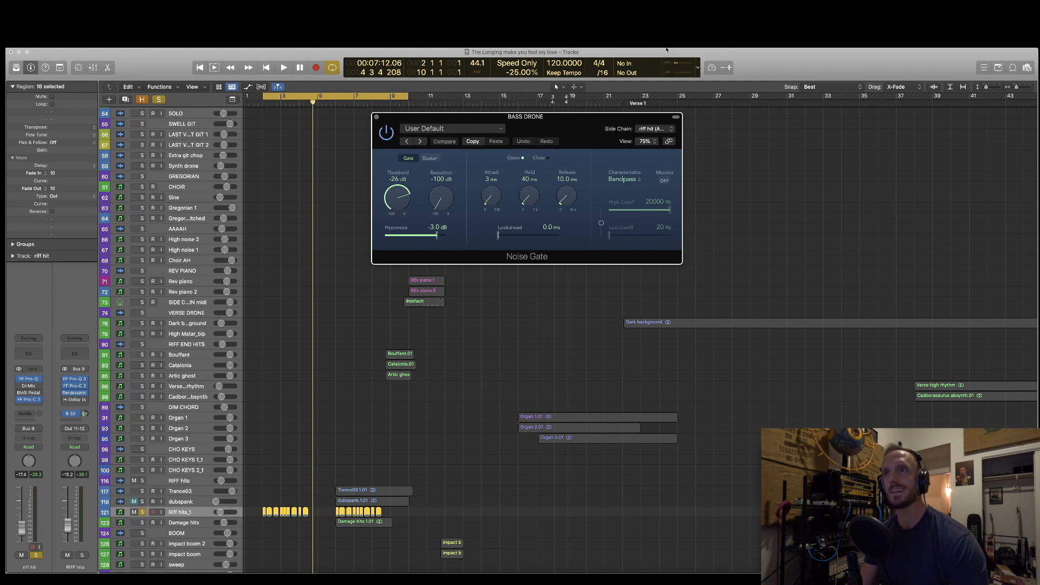
click(666, 129)
mouse_move(671, 101)
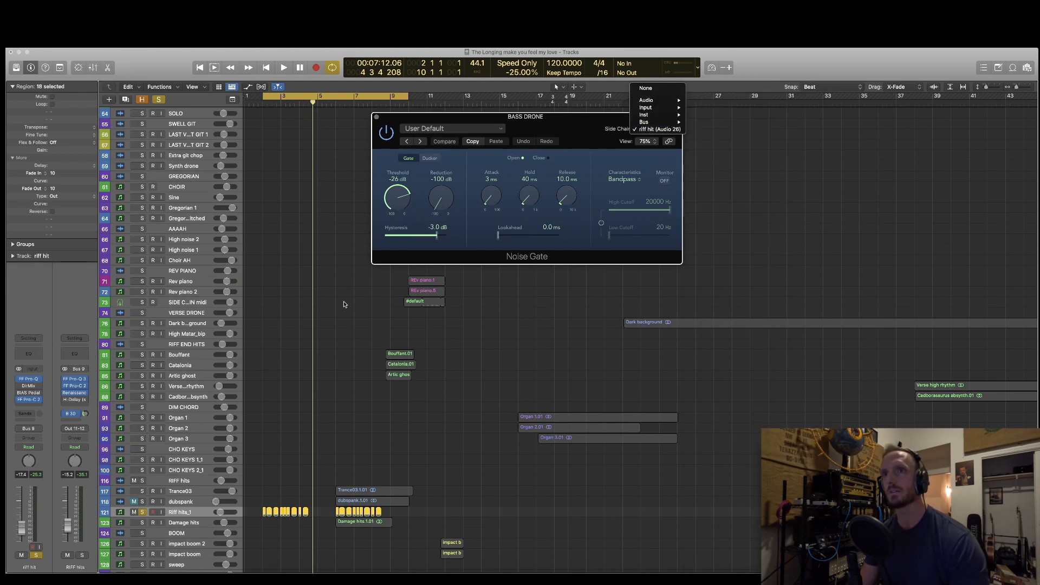
click(416, 118)
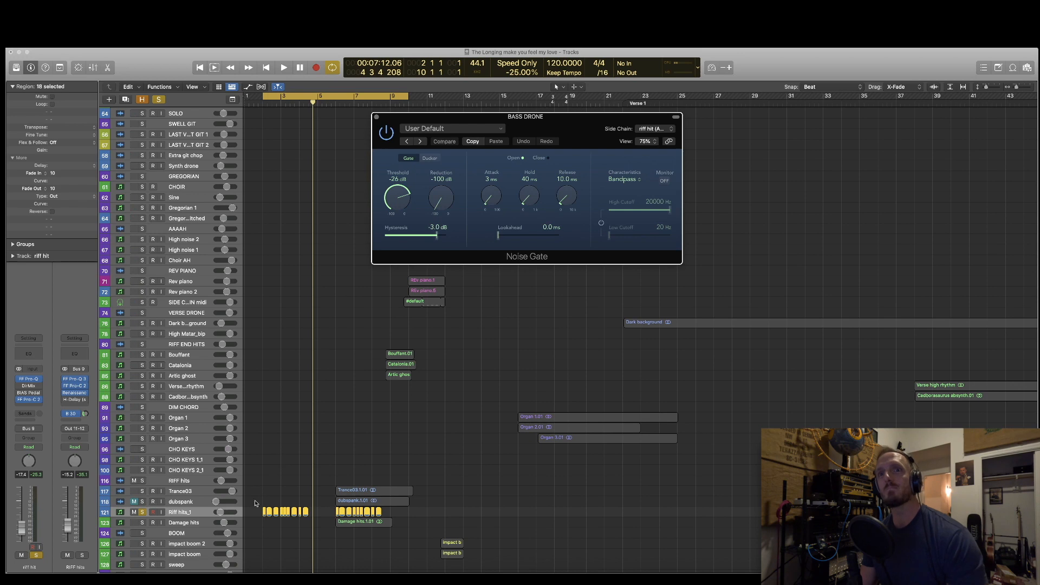
Expand the riff hit track's parameters and look up its channel among the Noise Gate's audio side chain sources
click(13, 256)
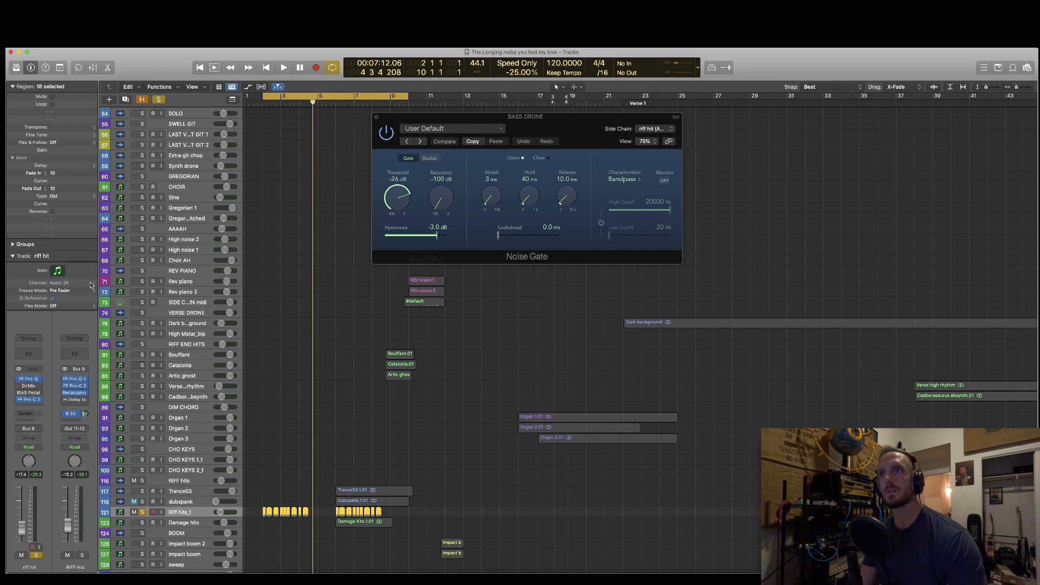
click(655, 129)
mouse_move(659, 101)
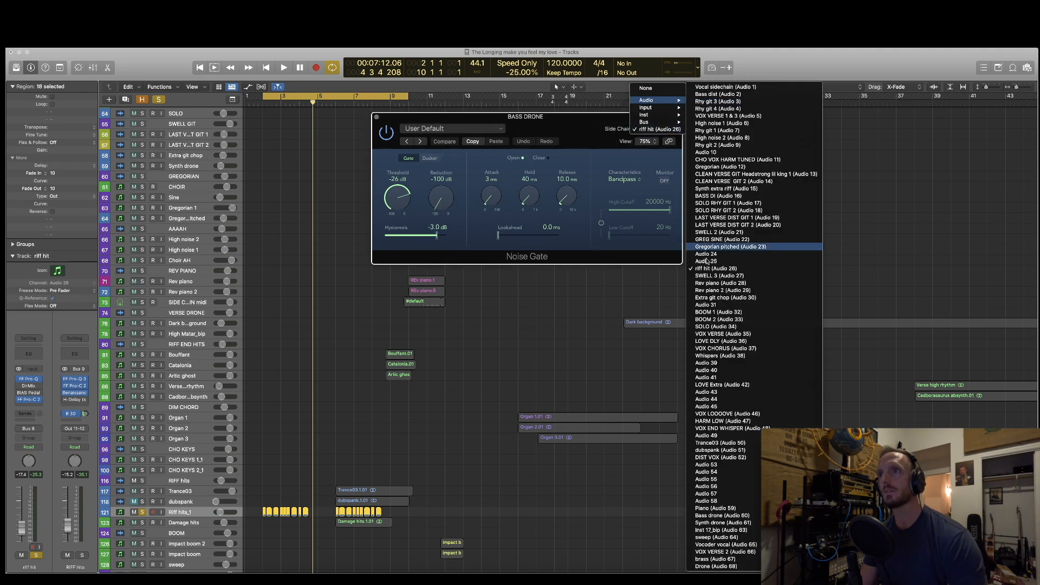
click(473, 128)
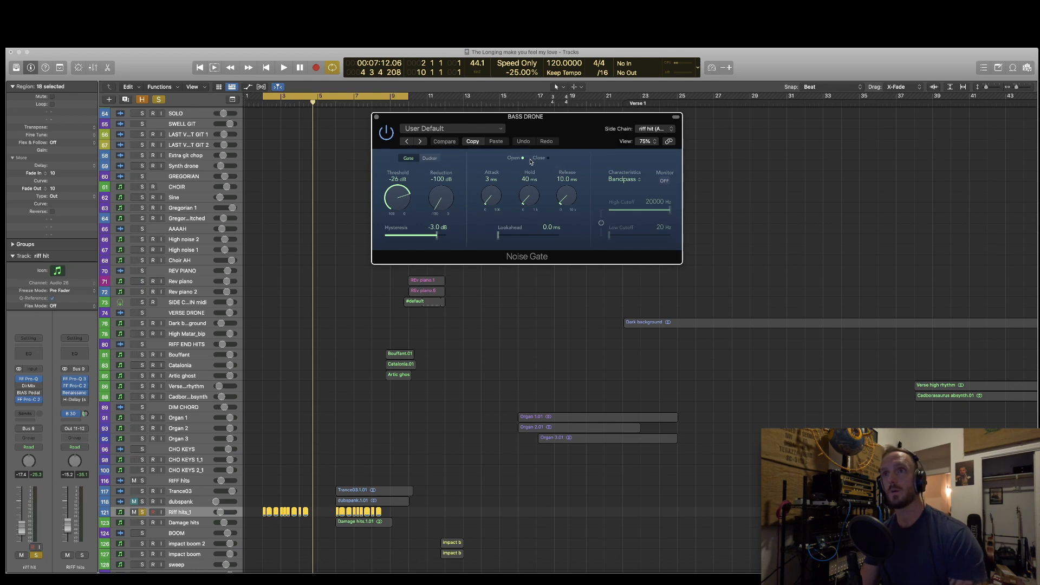
Solo the BASS DRONE track together with the riff hits and play both with the gate active
key(space)
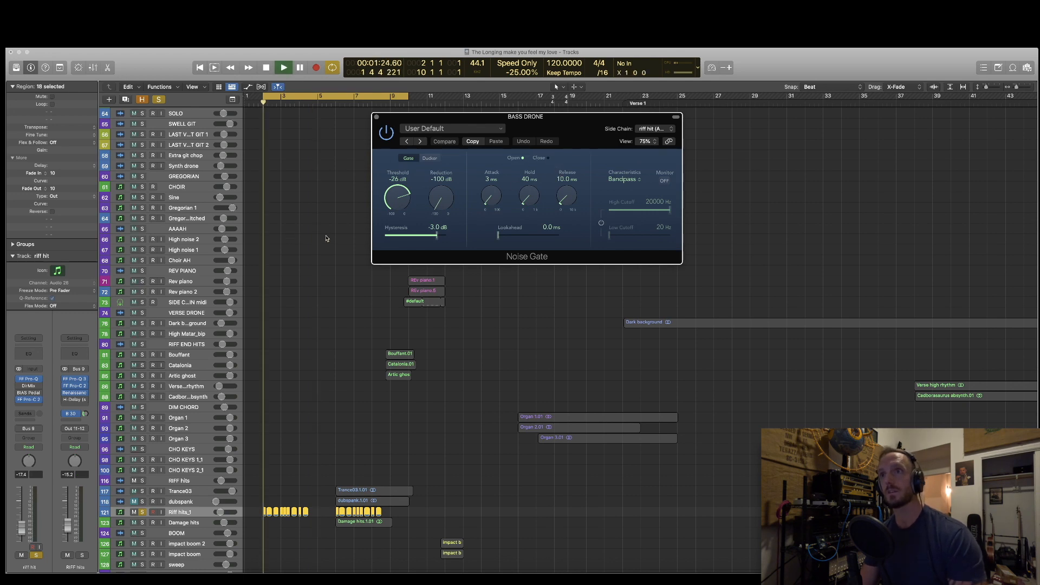
scroll(325, 239, up, 10)
scroll(325, 238, up, 3)
key(space)
click(142, 207)
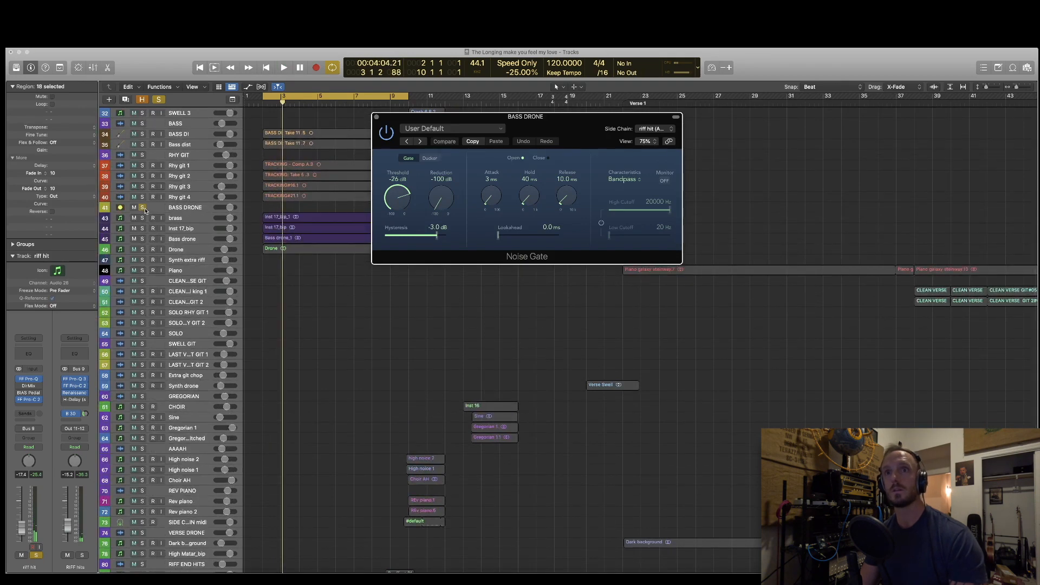
key(space)
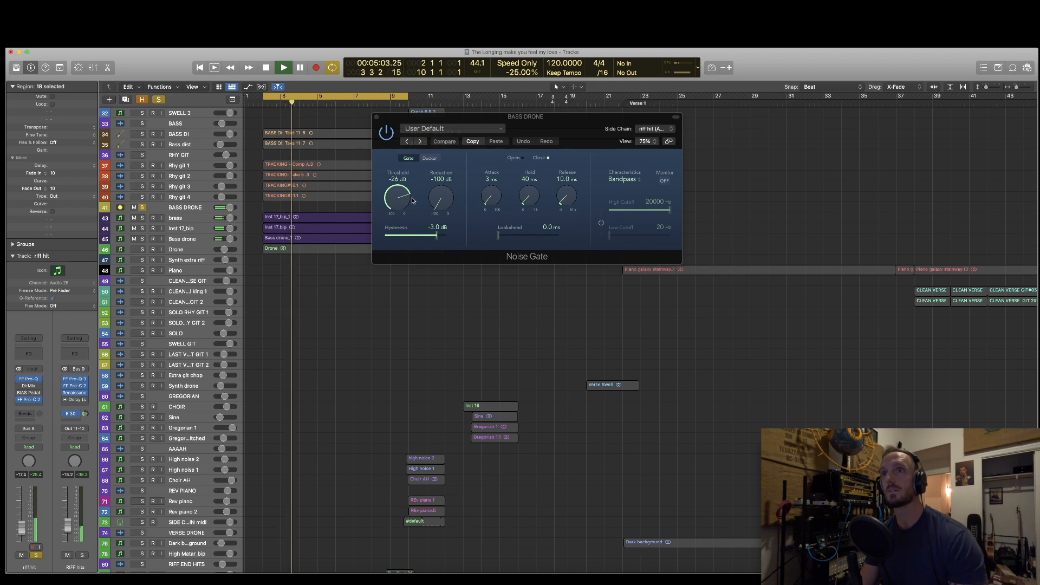
Compare the bass drone during playback with the Noise Gate bypassed and with it switched back on
scroll(343, 341, down, 5)
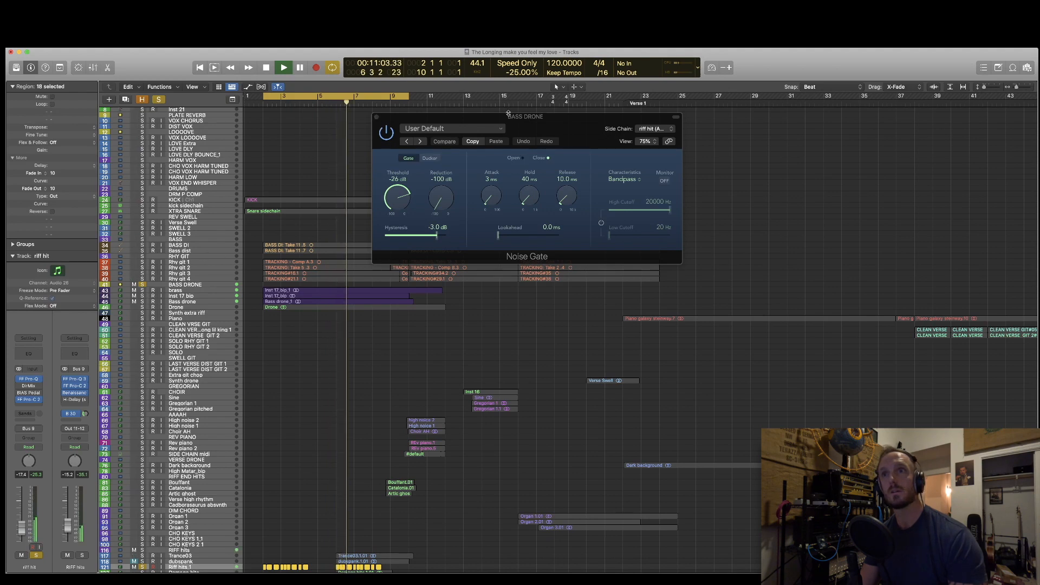
key(space)
click(386, 134)
key(space)
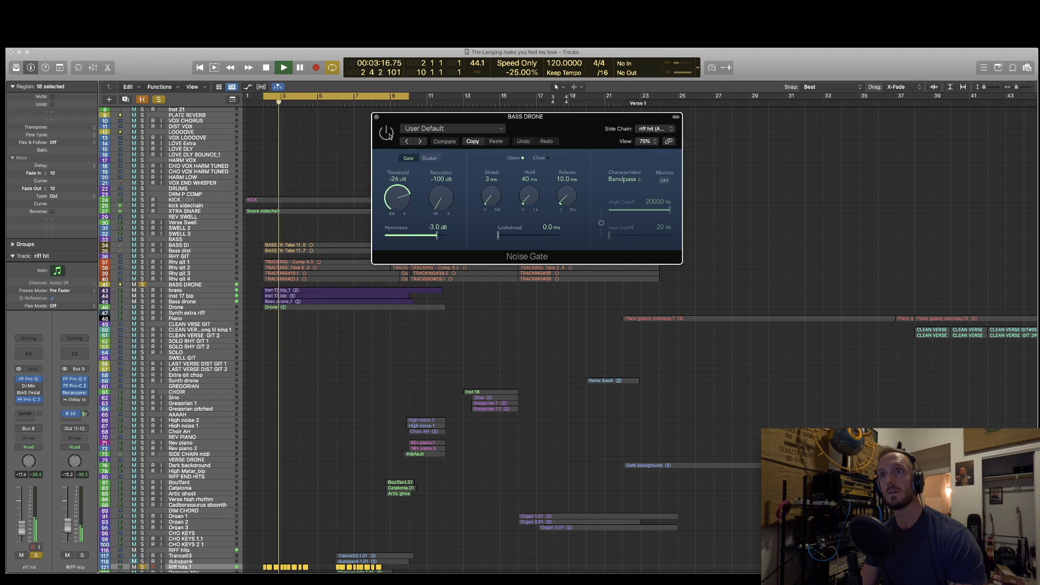
key(space)
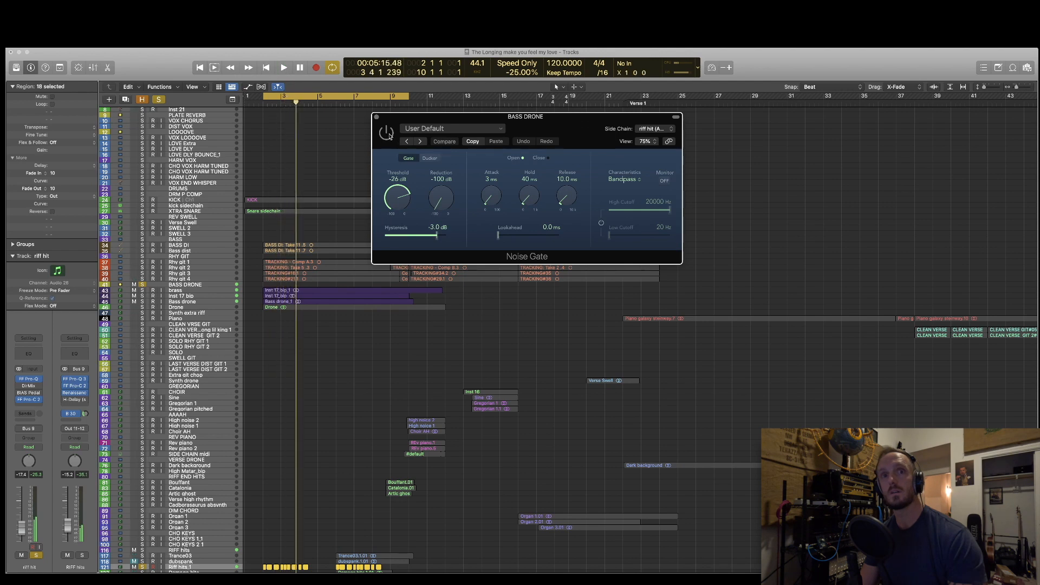
key(space)
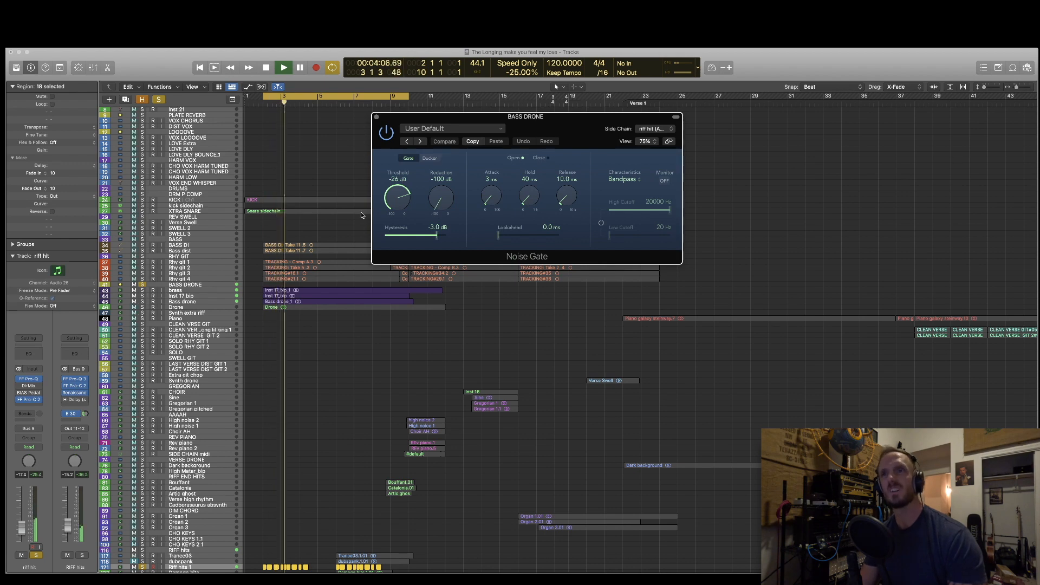
key(space)
Select the BASS DRONE track, open its Enveloper and arrange it beside the Noise Gate window
scroll(312, 348, down, 3)
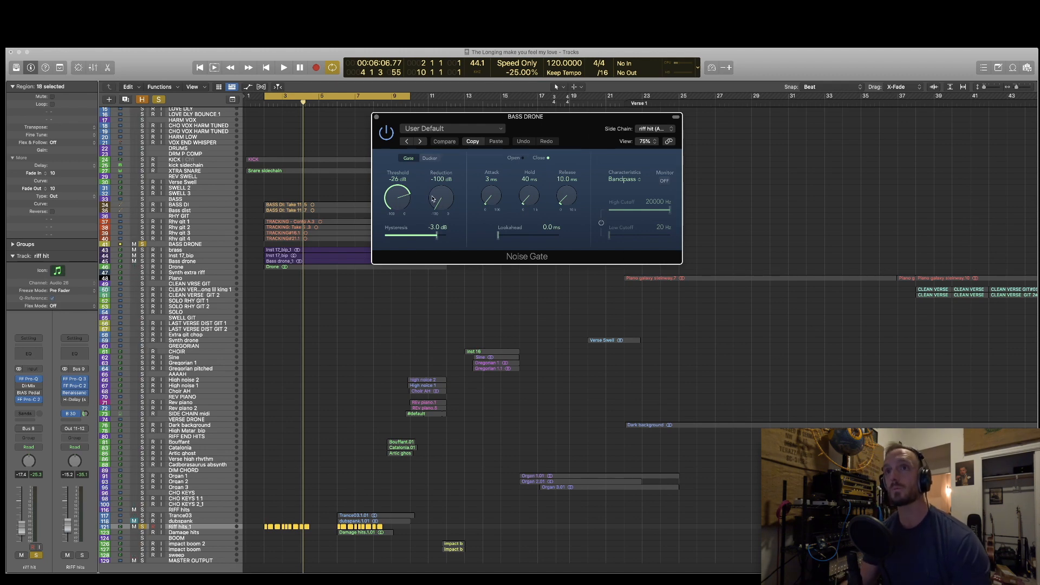
click(191, 244)
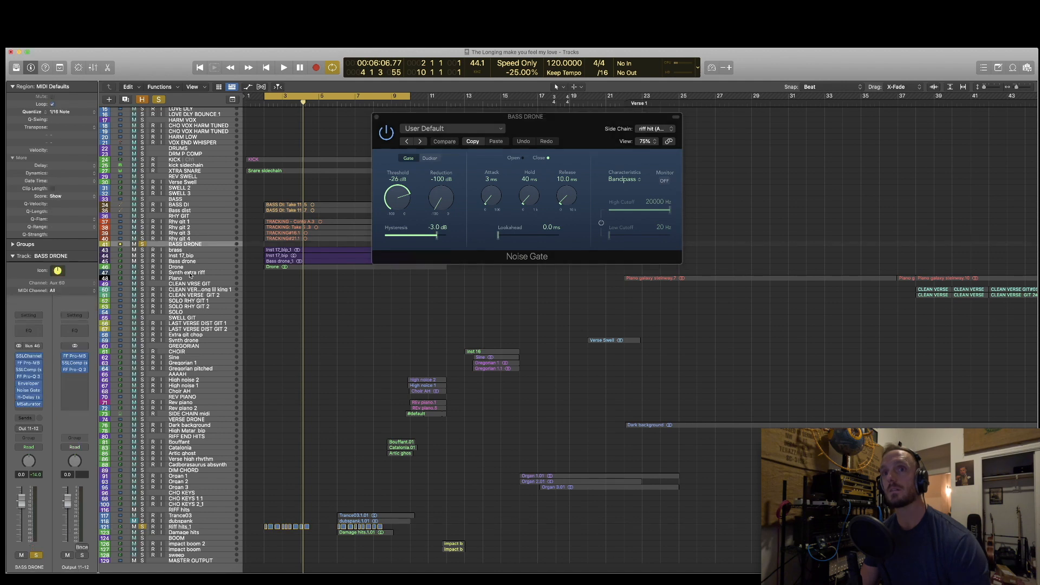
click(31, 385)
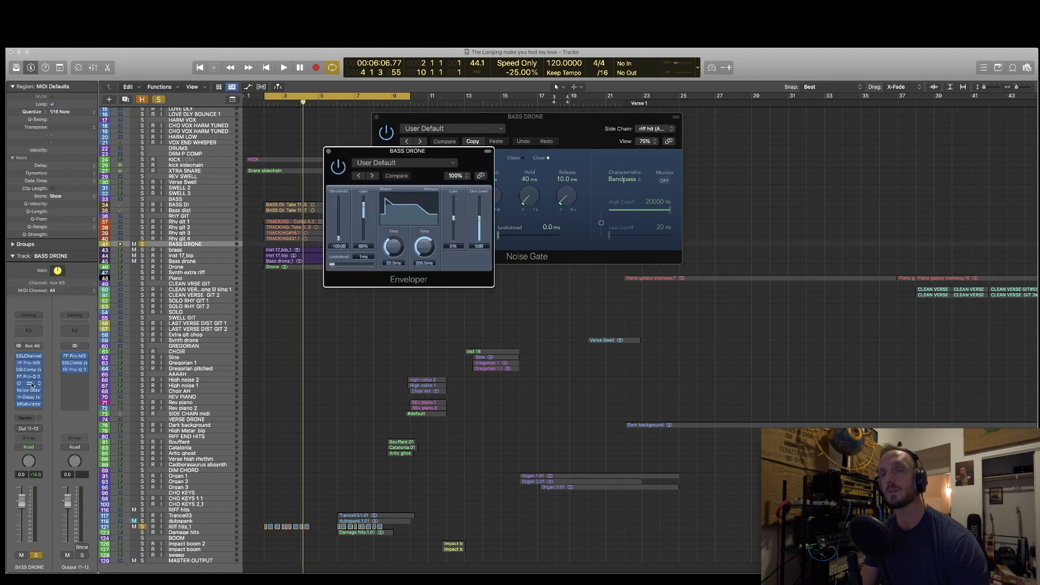
drag(388, 154, 748, 119)
drag(634, 118, 563, 115)
drag(721, 116, 652, 115)
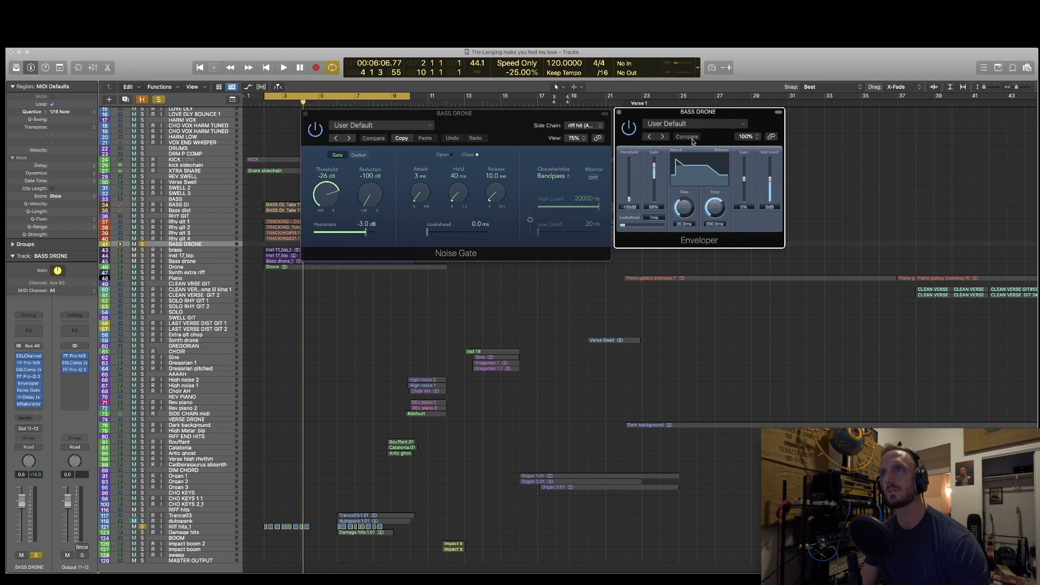
drag(697, 115, 697, 116)
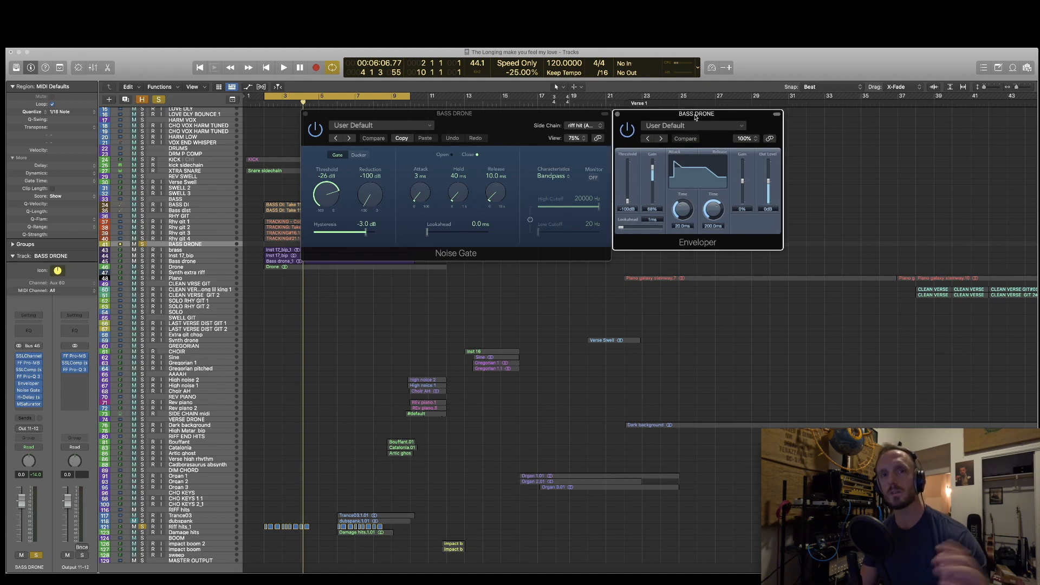
Compare the gated bass drone during playback with the Enveloper enabled and bypassed
key(space)
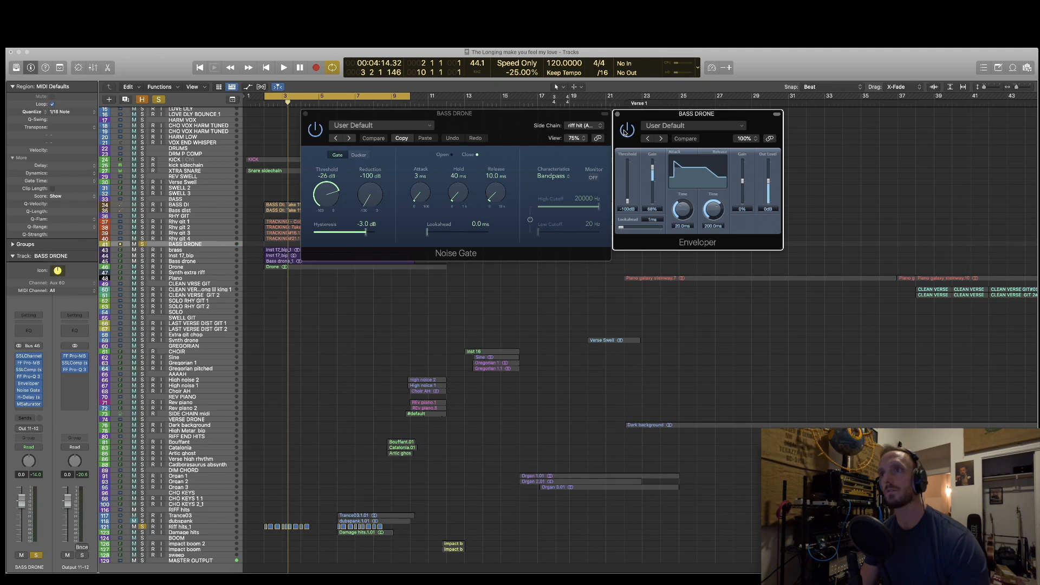
key(space)
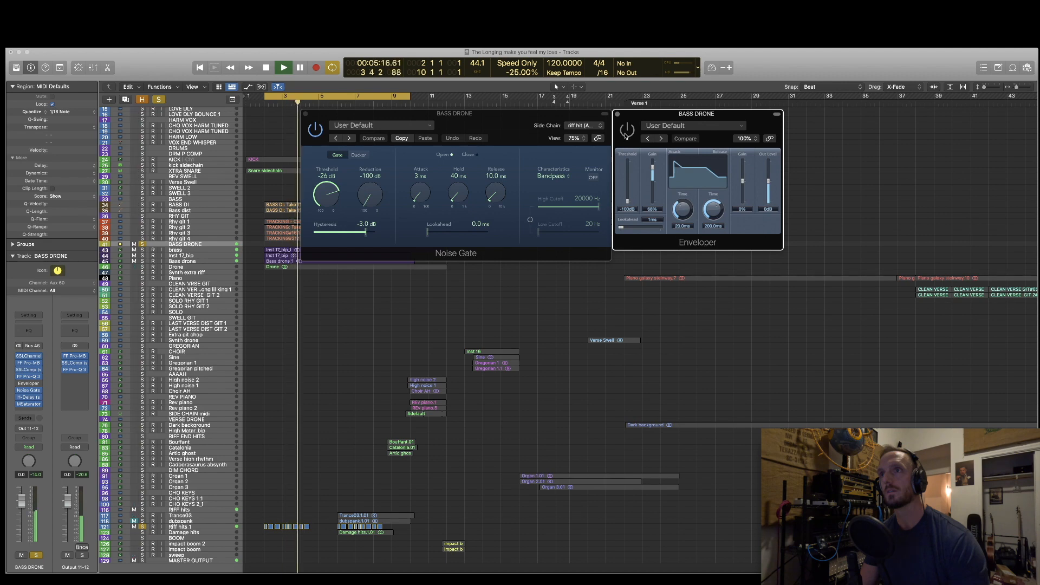
key(space)
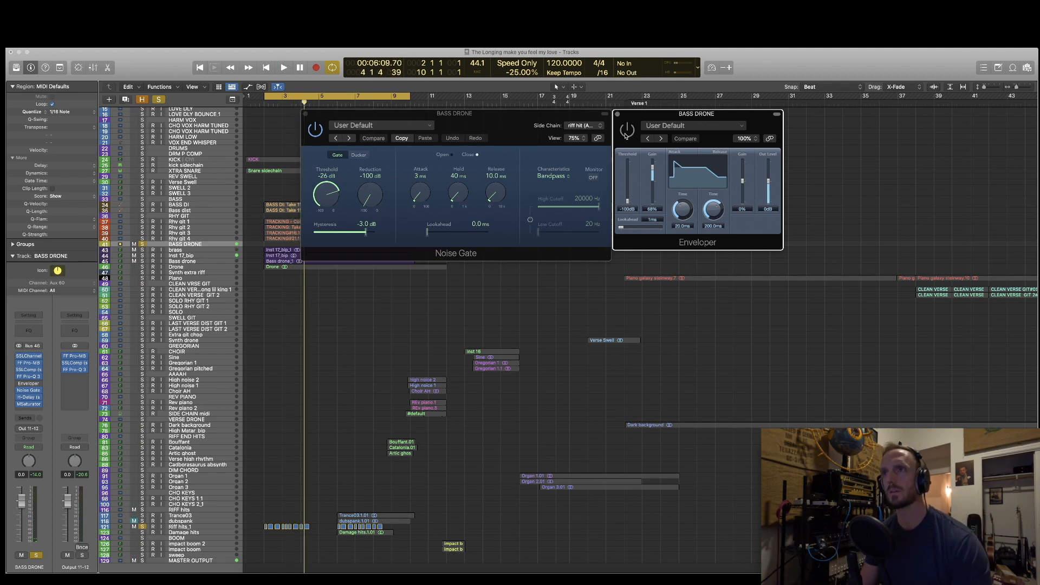
key(space)
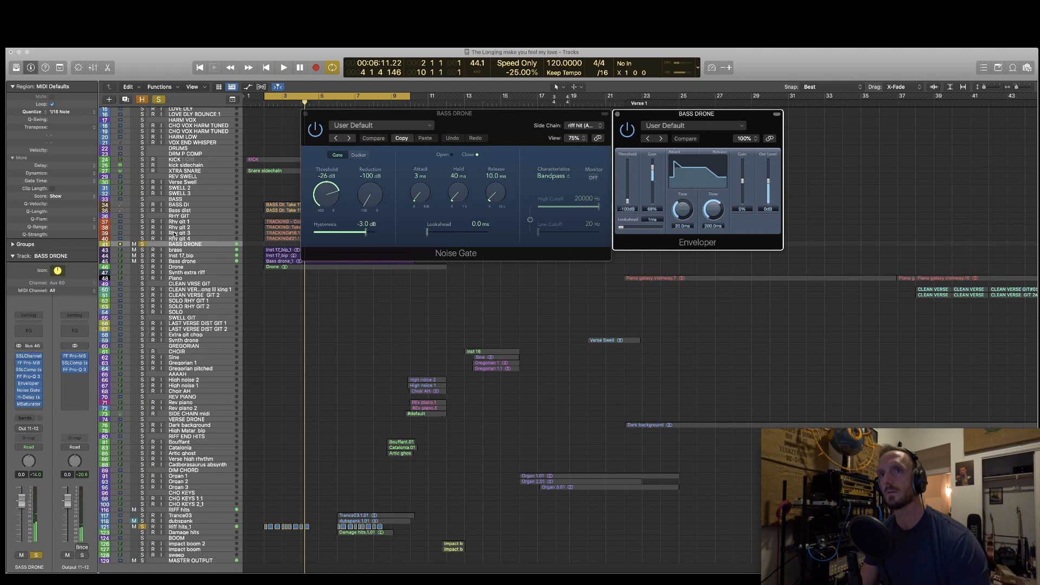
Clear the solos on BASS DRONE and the riff hits and play the drone in the full mix
click(142, 245)
key(space)
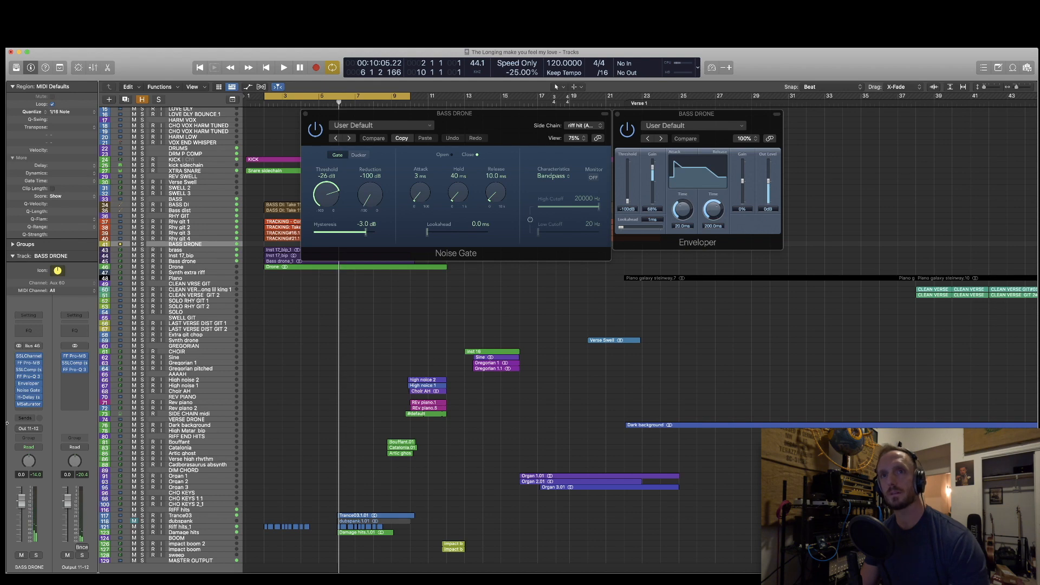
Open the first FF Pro-MB on BASS DRONE, move its window aside and show its side chain source options
click(32, 363)
drag(427, 150, 732, 97)
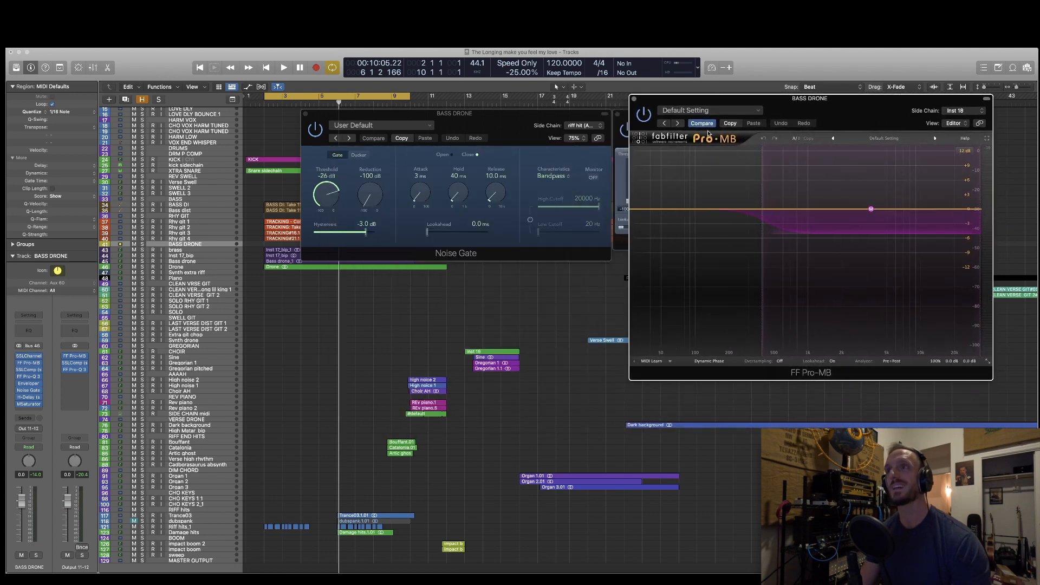
click(965, 111)
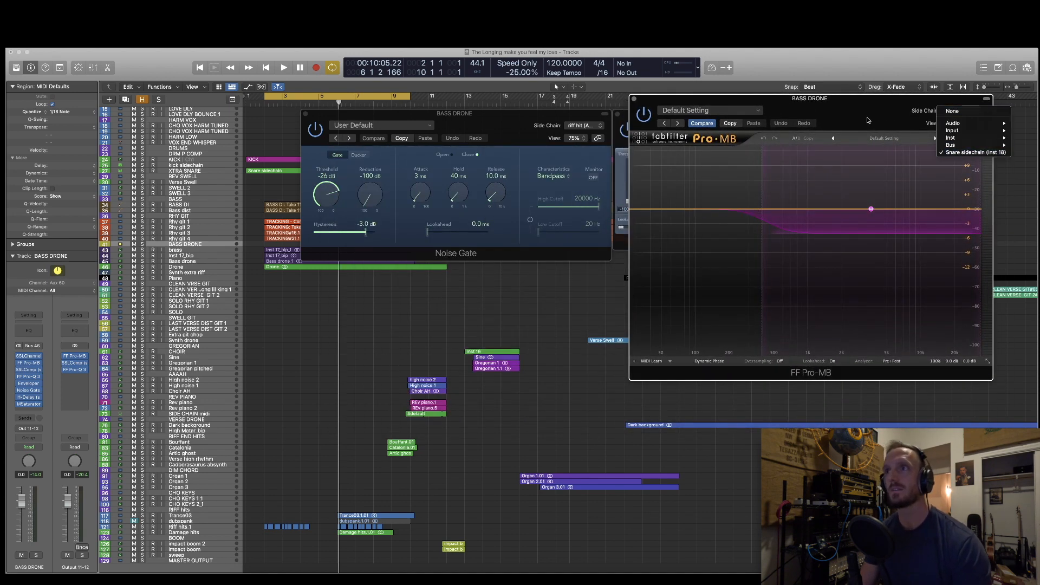
Close the side chain source list unchanged, solo the BASS DRONE track and play it to watch the FF Pro-MB band react
click(846, 108)
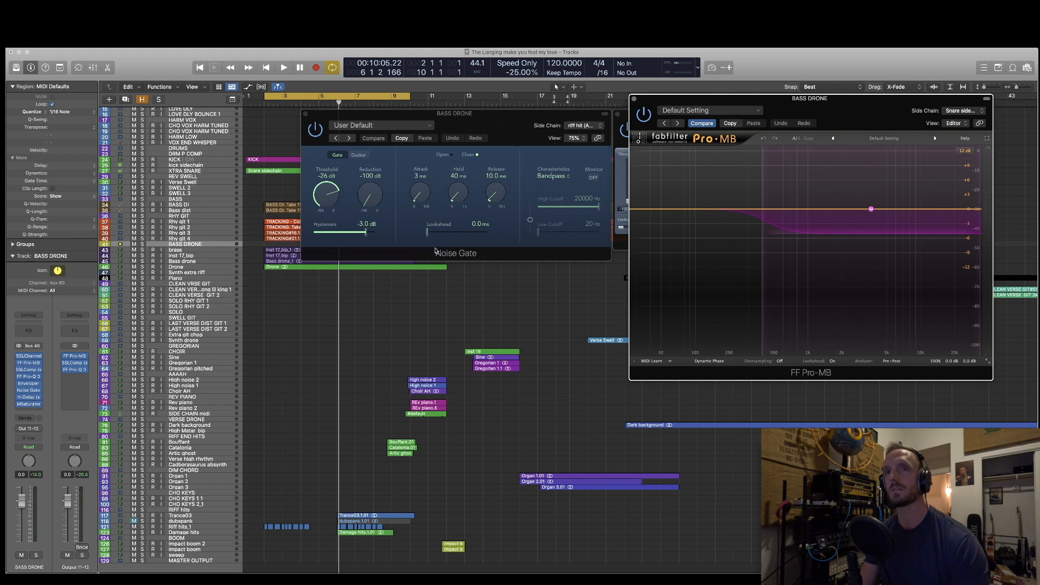
click(142, 245)
key(space)
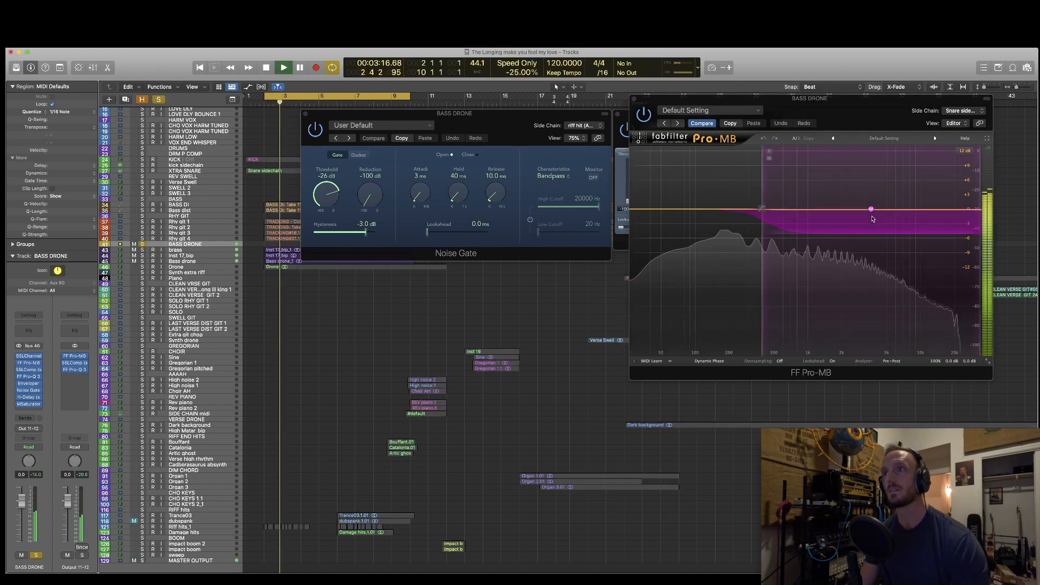
key(space)
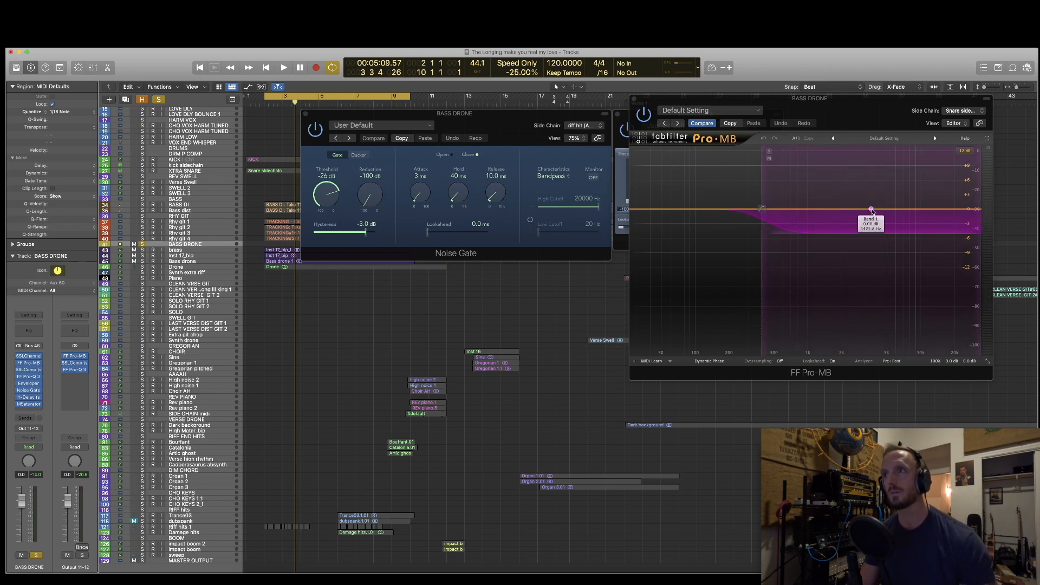
Show the FF Pro-MB band's compression and side chain controls, and play the drone first soloed, then unsoloed in the full mix
click(871, 209)
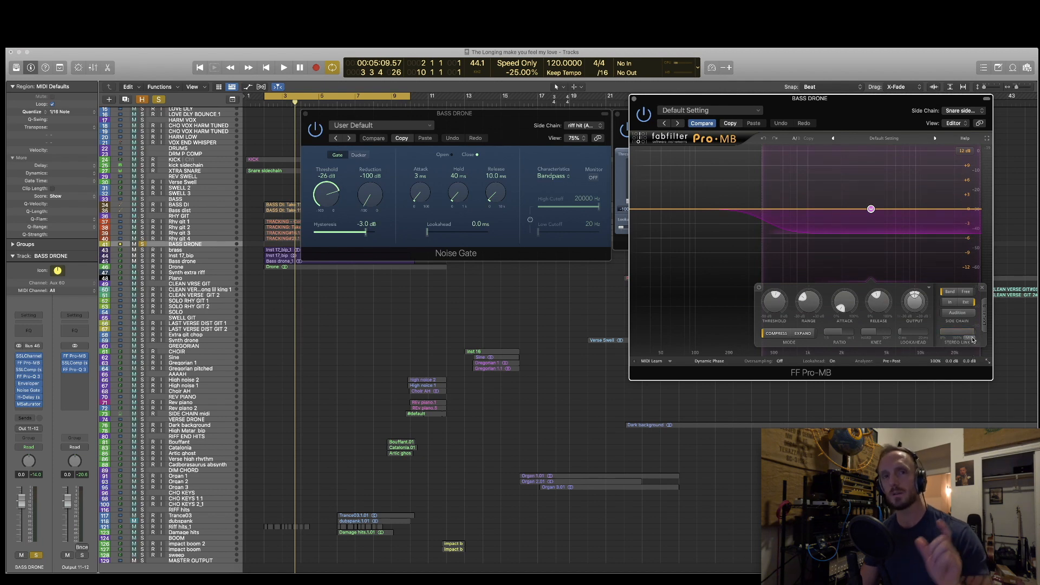
mouse_move(972, 340)
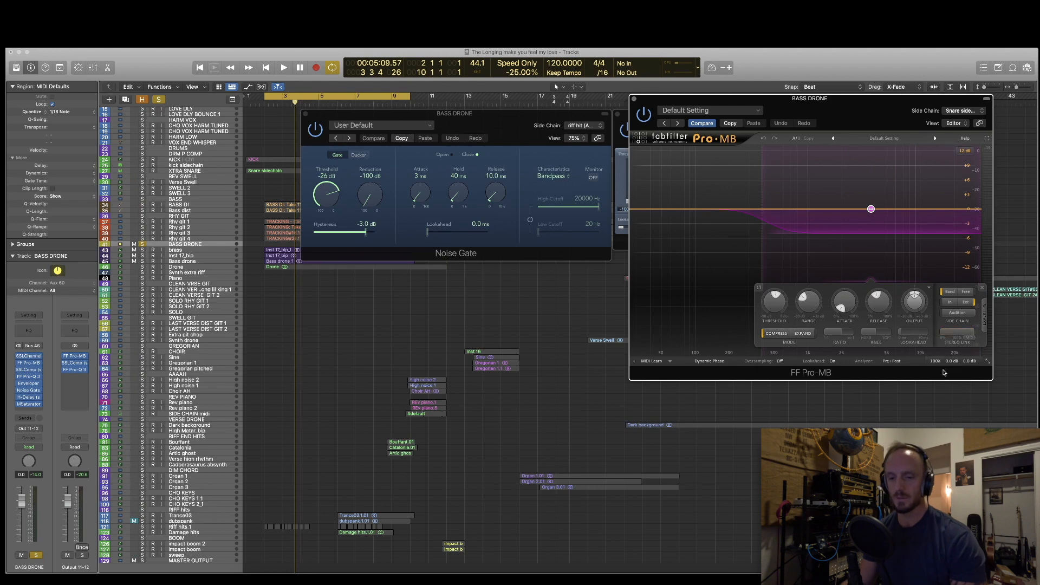
key(space)
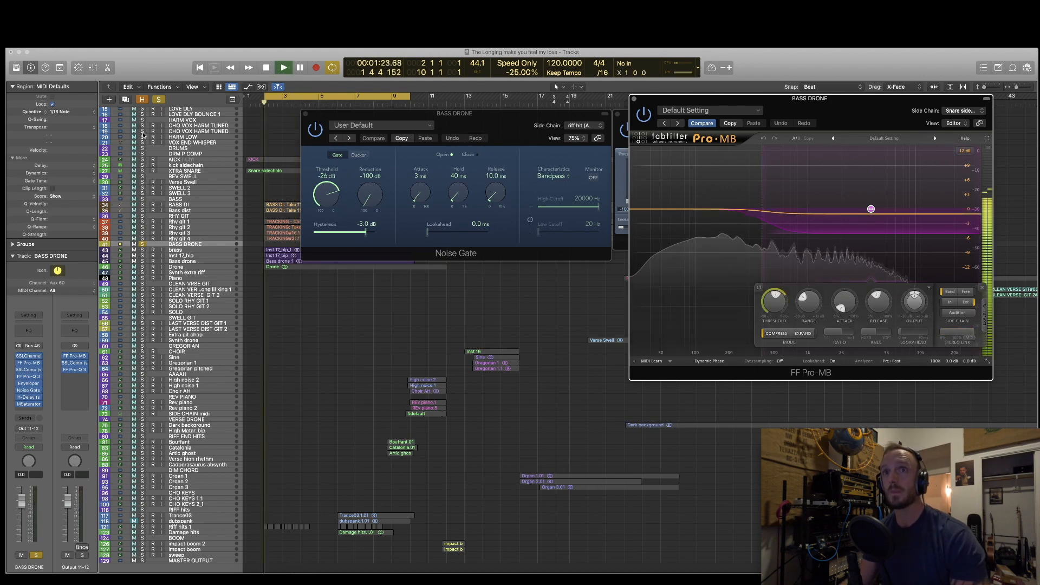
click(158, 100)
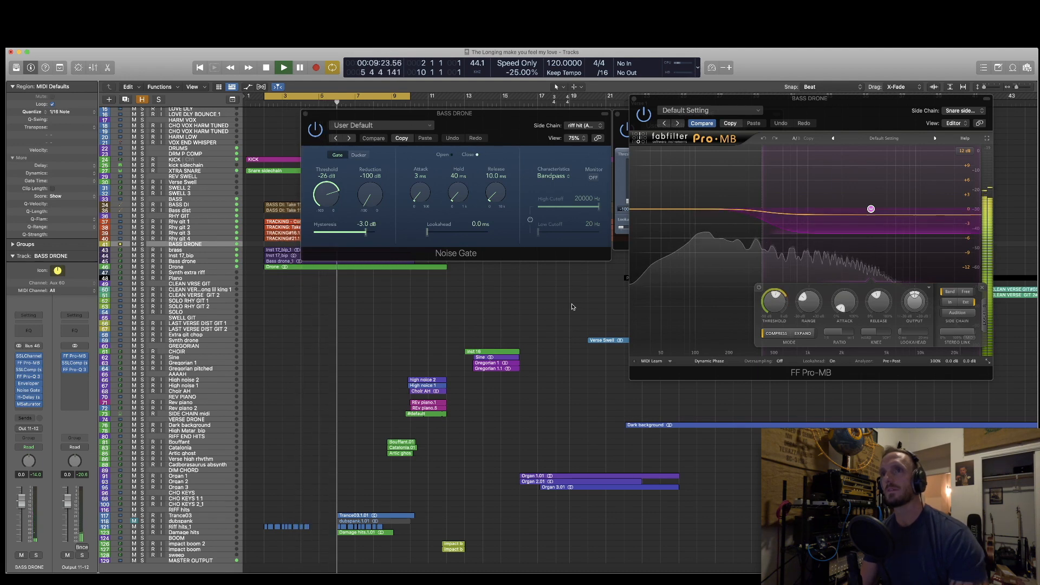
key(space)
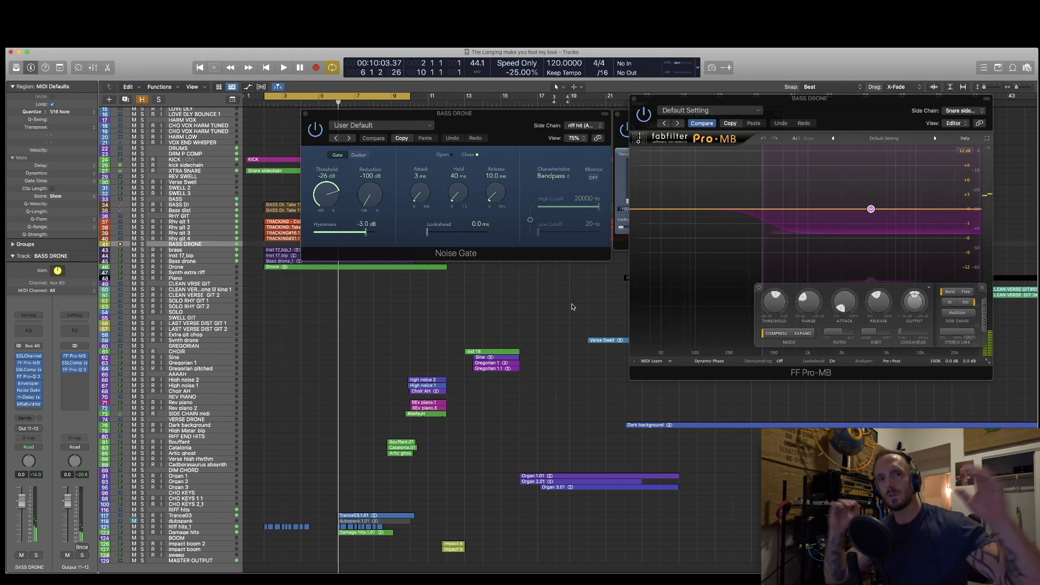